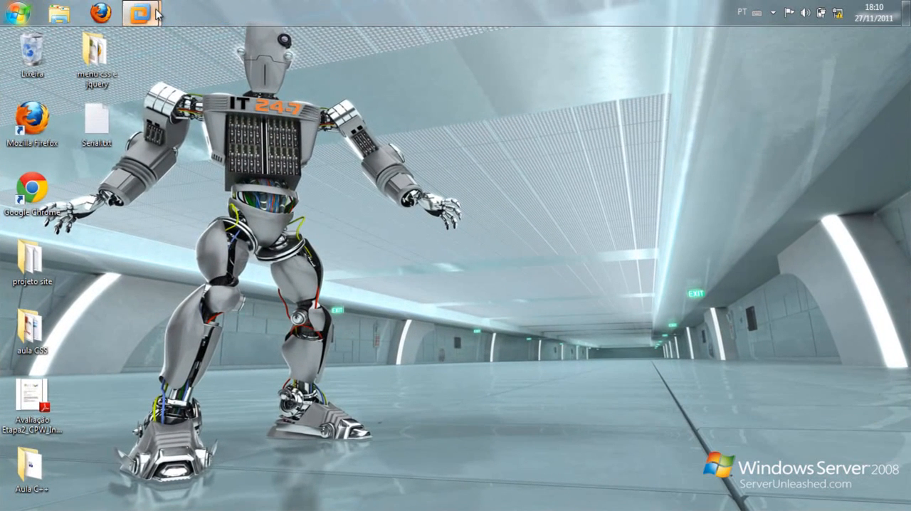
Power on the Windows Server 2008 R2 x64 virtual machine in full screen and dismiss the removable devices hint
mouse_move(156, 16)
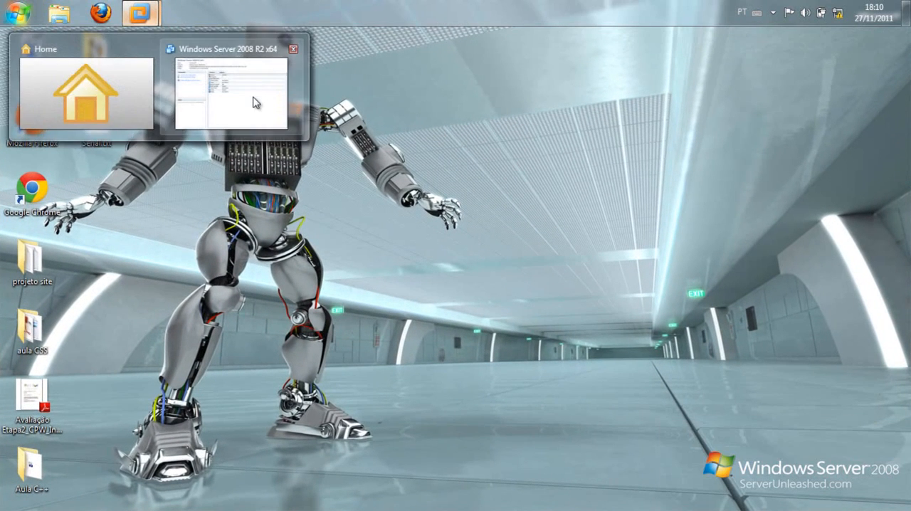
left_click(250, 85)
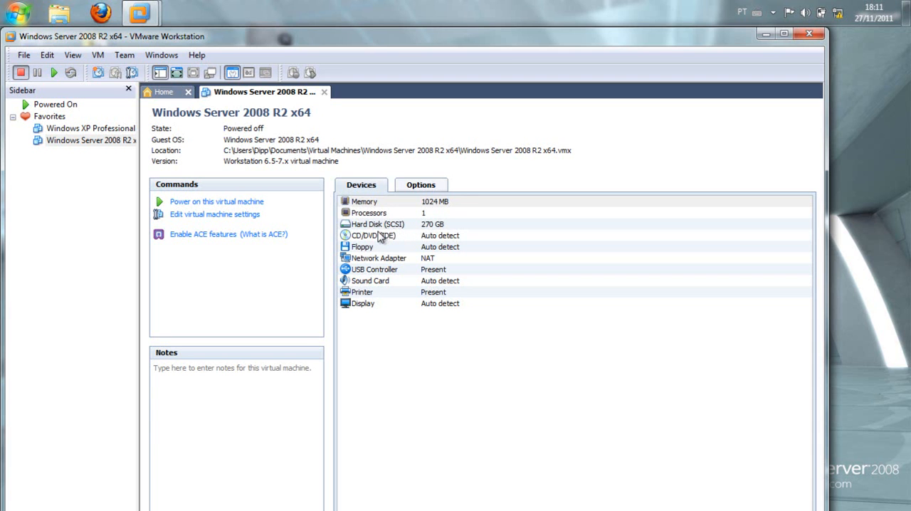
left_click(228, 203)
left_click(177, 73)
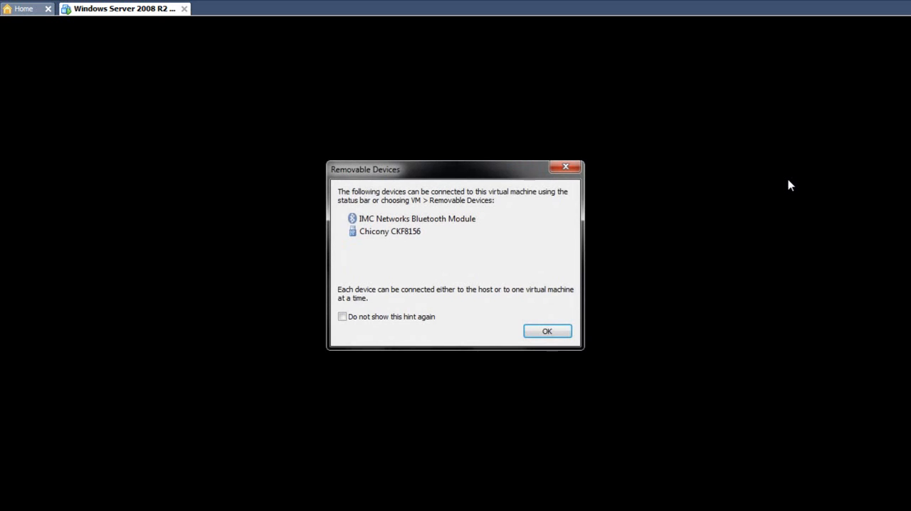
left_click(549, 331)
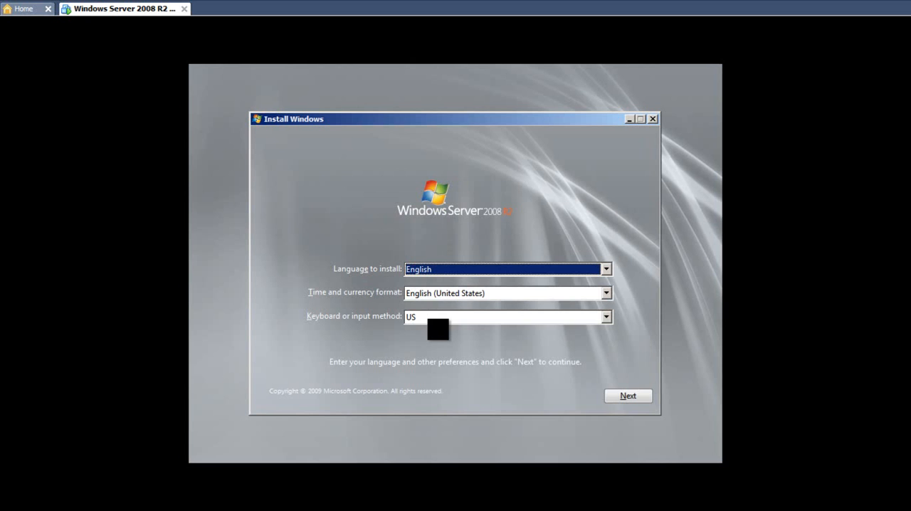
Keep English, the English (United States) time and currency format and the US keyboard, and start the Windows installation
left_click(606, 294)
left_click(607, 293)
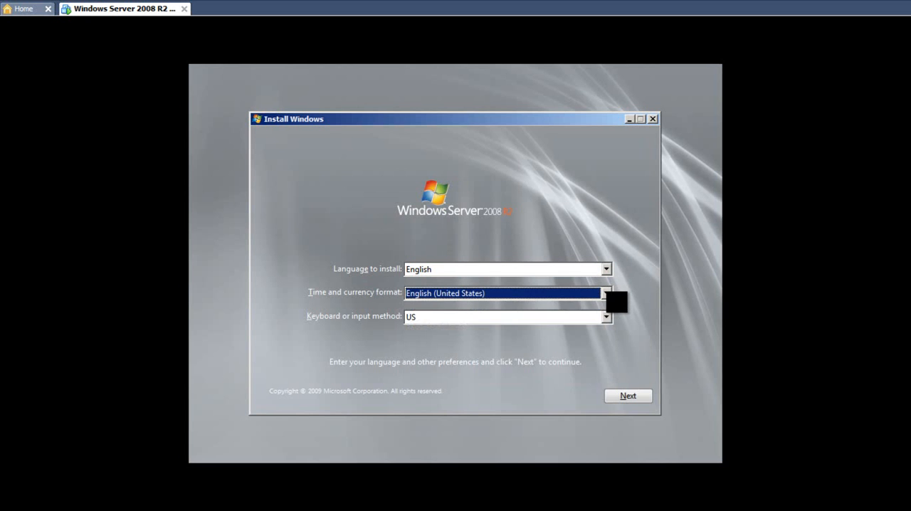
left_click(606, 269)
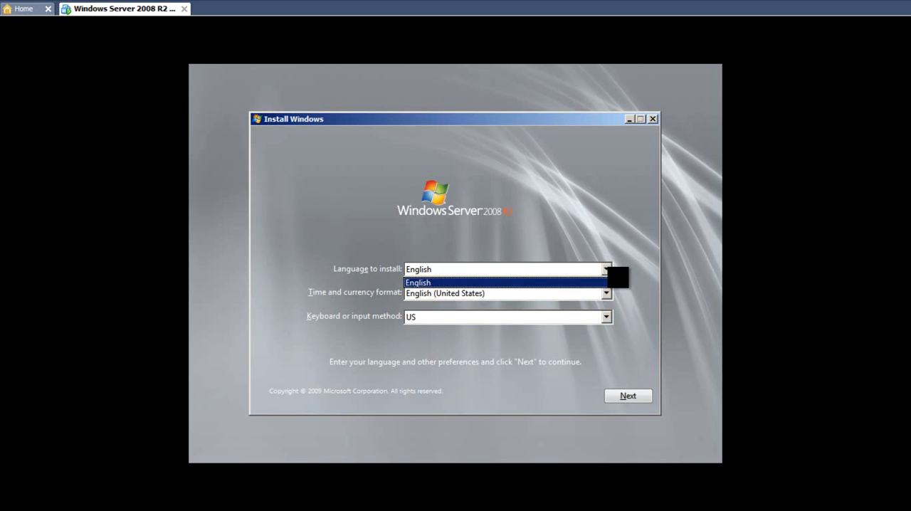
left_click(608, 268)
left_click(607, 295)
left_click(606, 293)
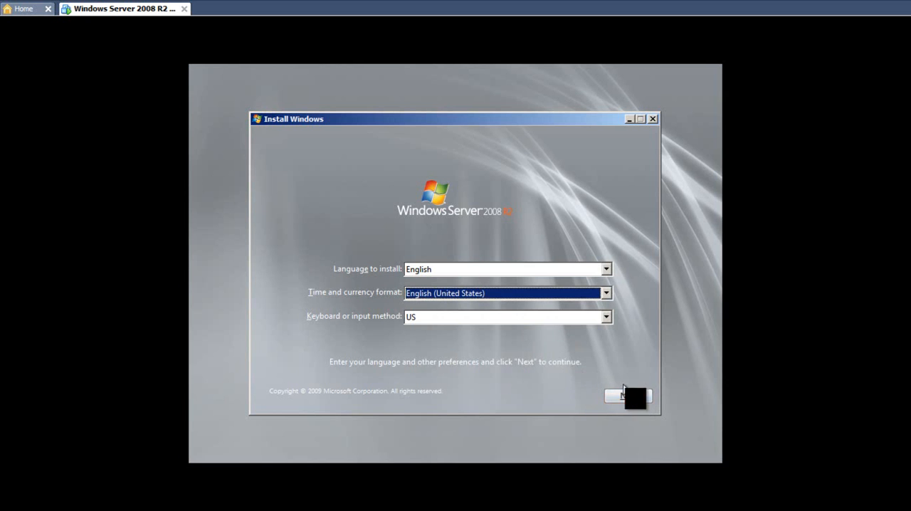
left_click(631, 392)
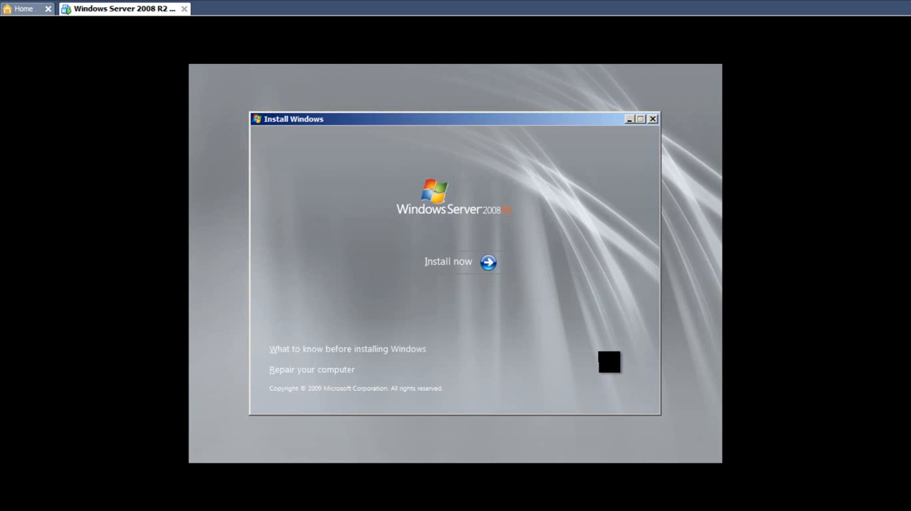
left_click(461, 270)
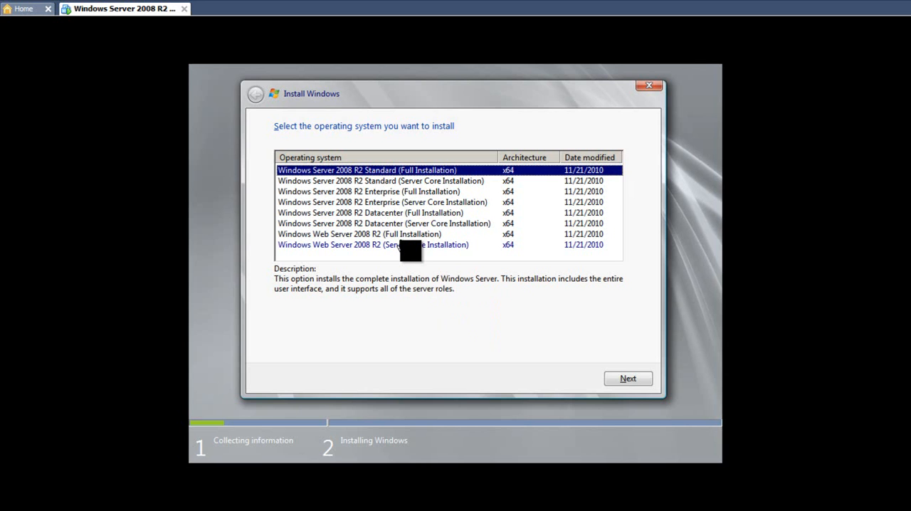
Choose Windows Server 2008 R2 Enterprise (Full Installation) as the operating system to install
left_click(368, 223)
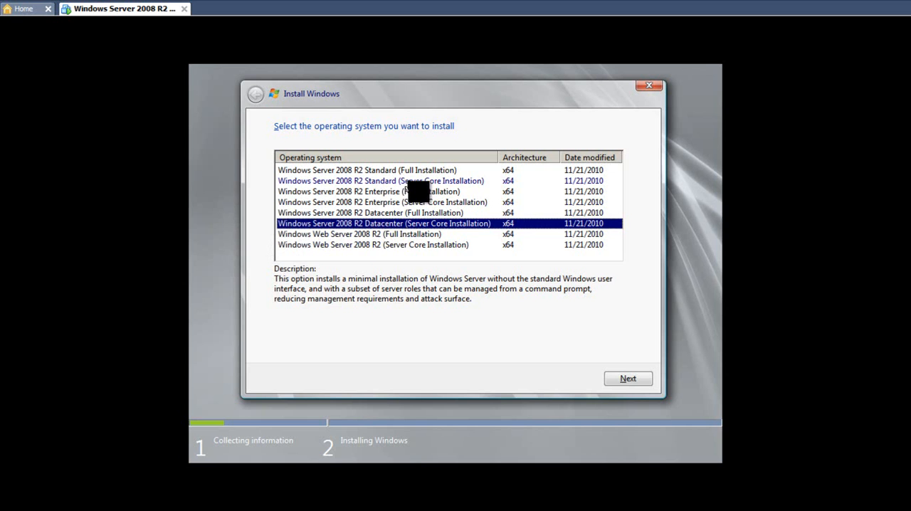
left_click(388, 192)
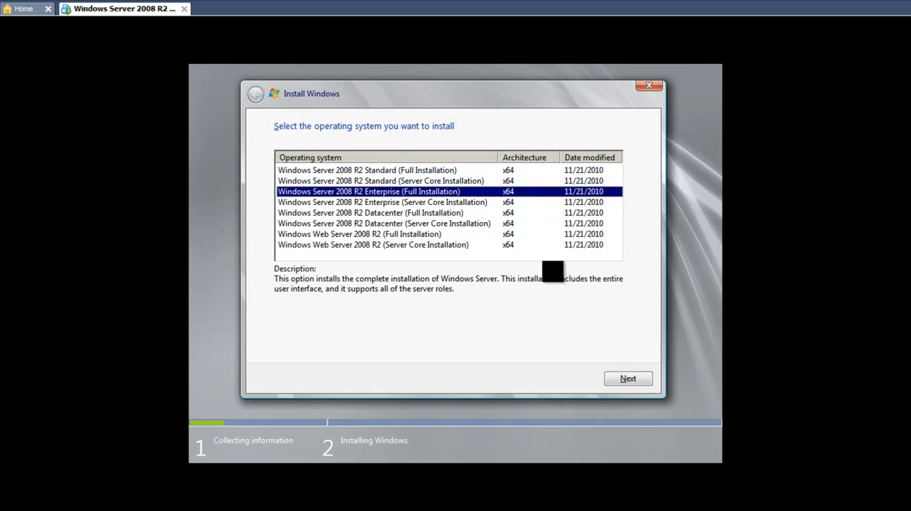
left_click(617, 379)
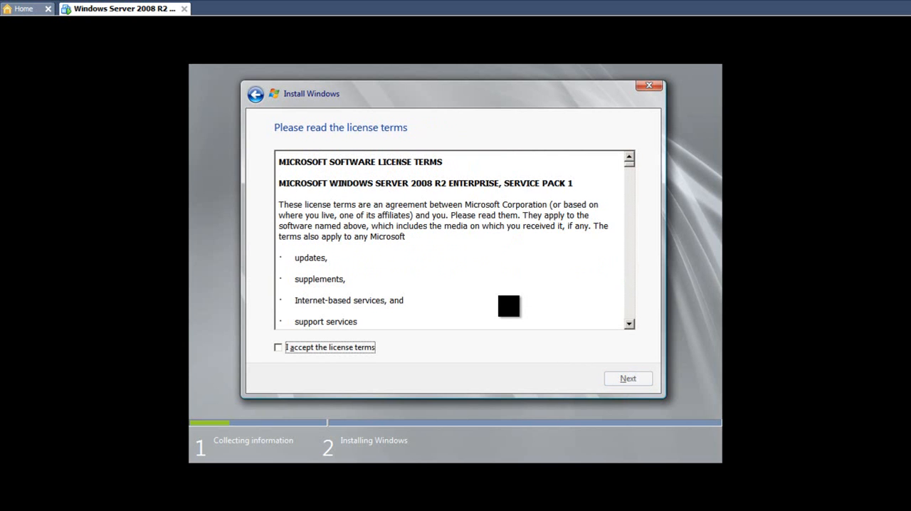
Accept the license terms and choose the Custom (advanced) installation type
left_click(349, 225)
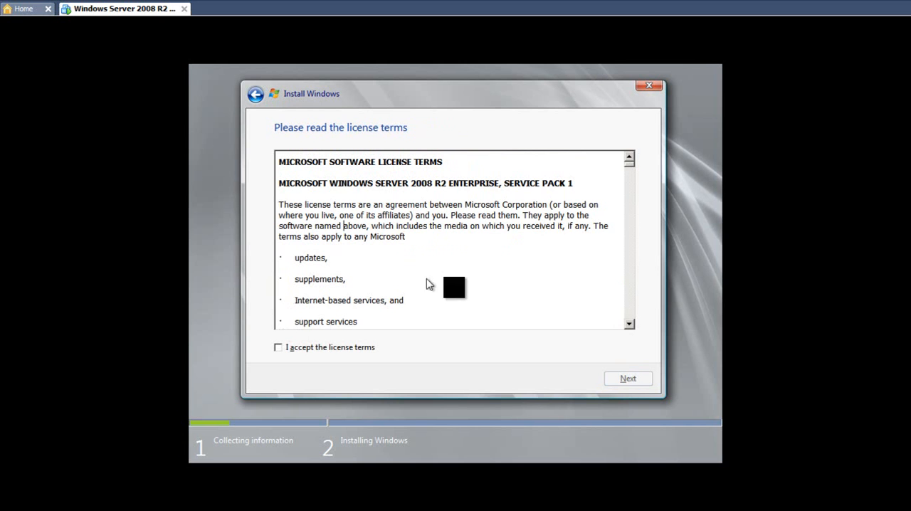
left_click_drag(632, 166, 630, 324)
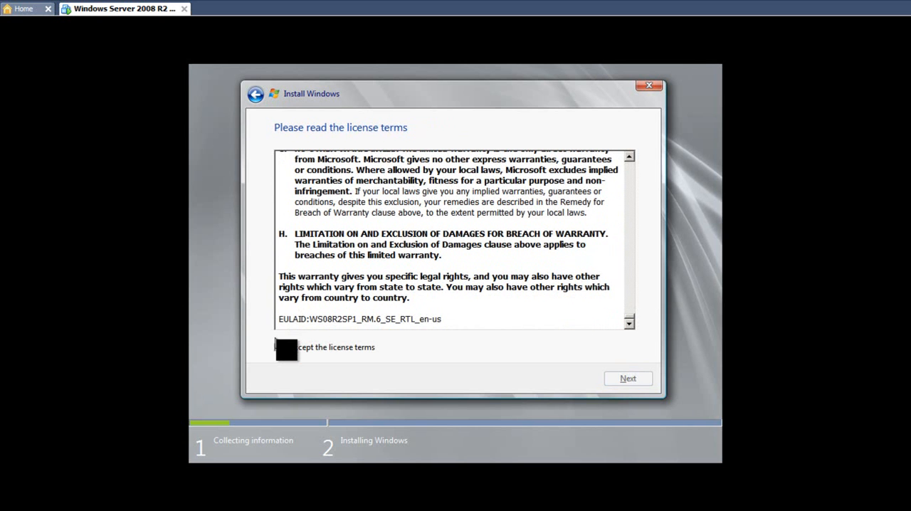
left_click(278, 348)
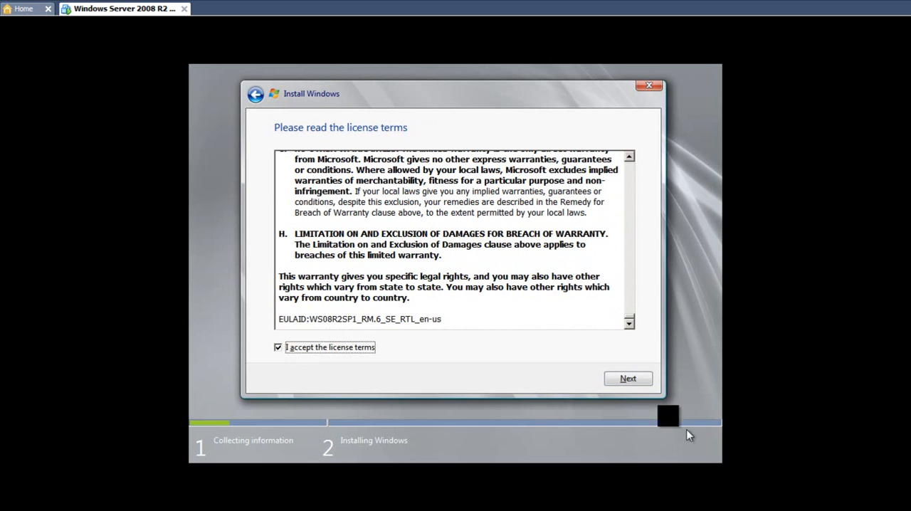
left_click(626, 379)
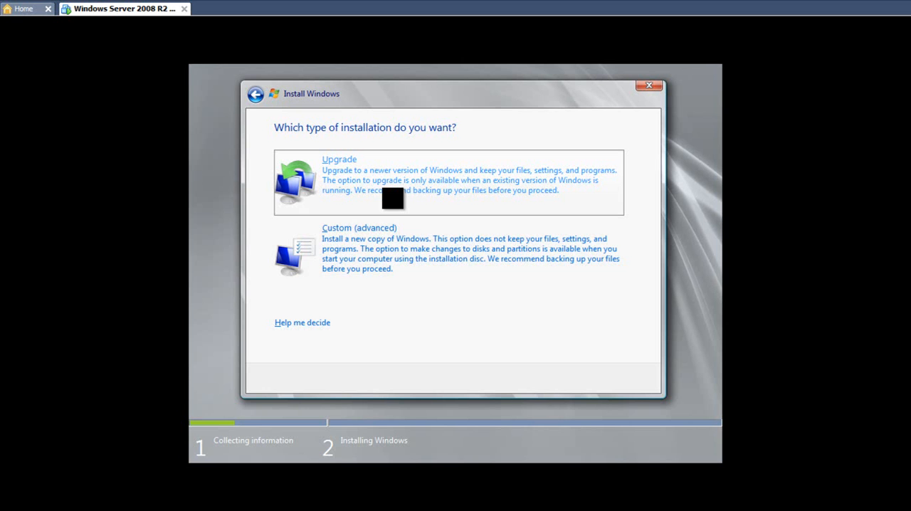
left_click(371, 239)
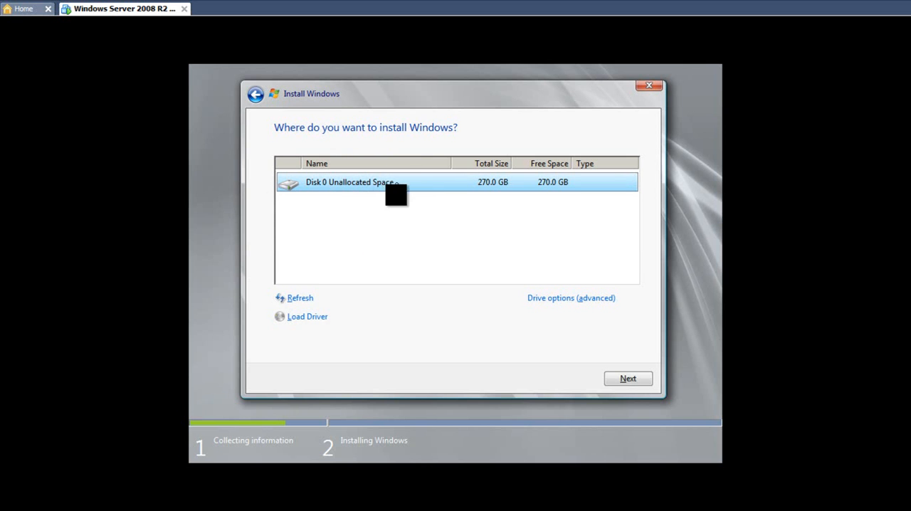
Create a 52480 MB partition in the unallocated space of Disk 0, allowing the additional system partition
left_click(549, 299)
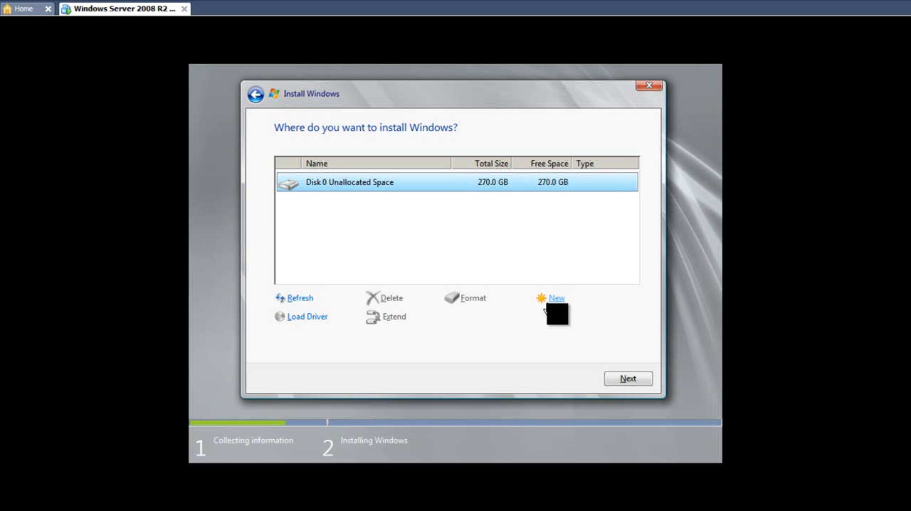
left_click(552, 299)
left_click(555, 303)
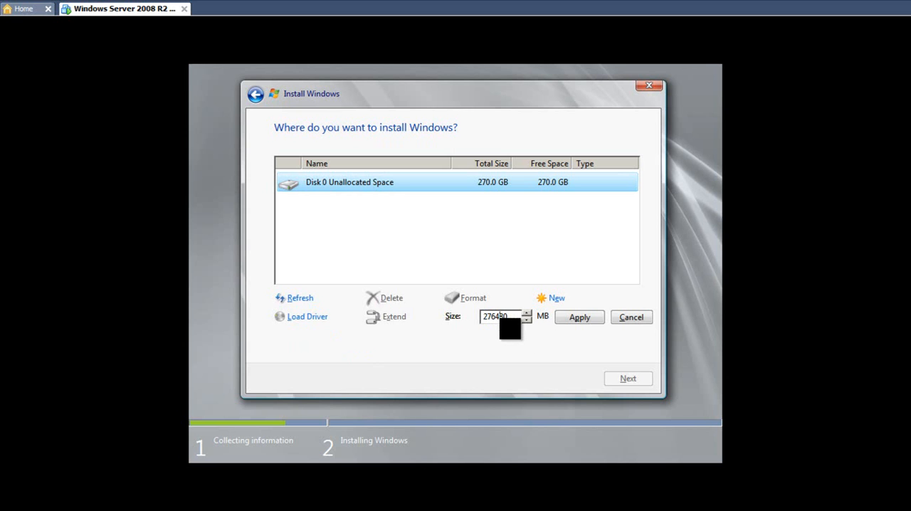
key("BackSpace")
key("BackSpace")
key("BackSpace")
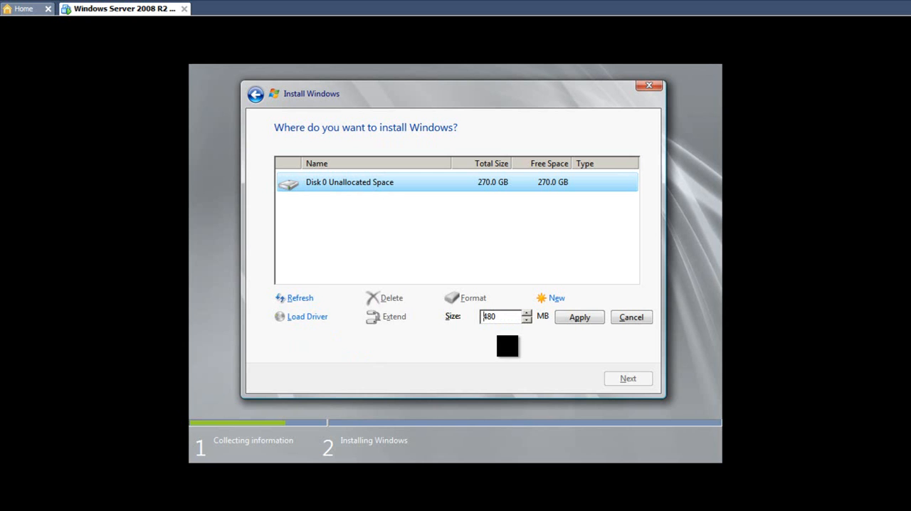
type("52")
left_click(591, 319)
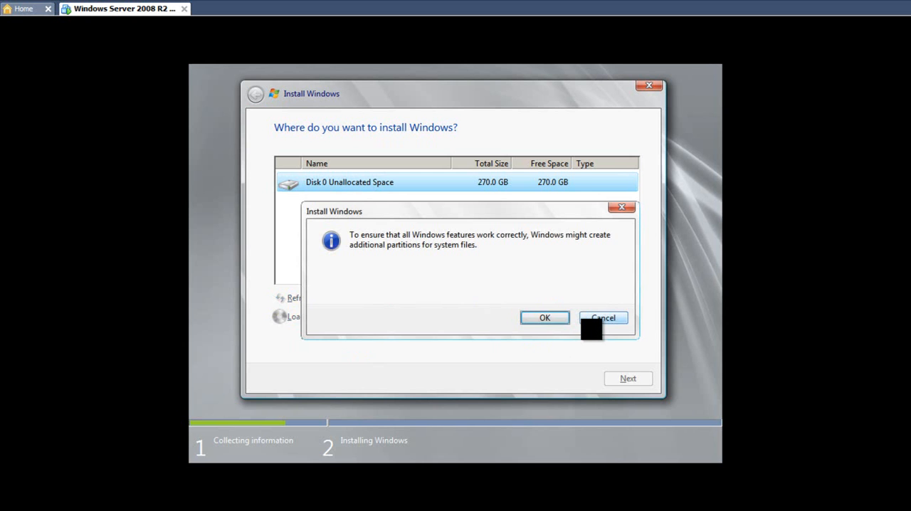
left_click(554, 320)
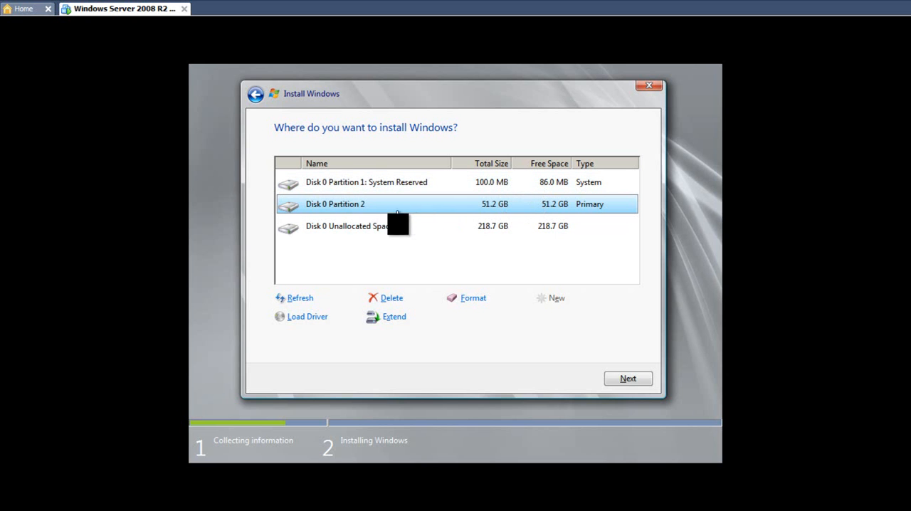
Create another partition on Disk 0 using all of the remaining unallocated space
left_click(365, 228)
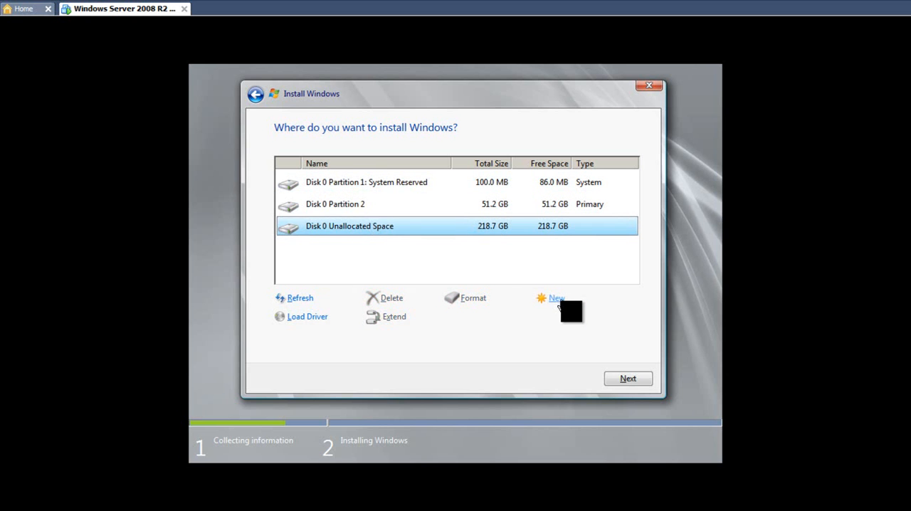
left_click(552, 299)
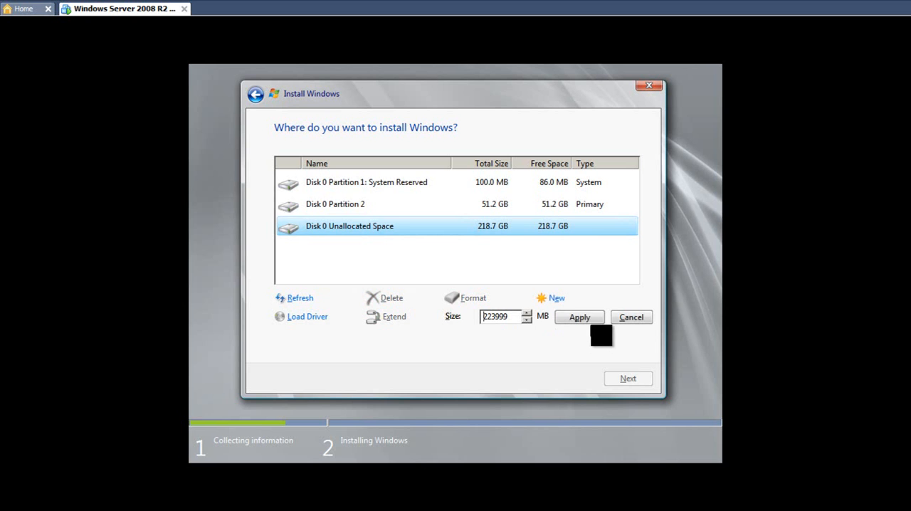
left_click(579, 318)
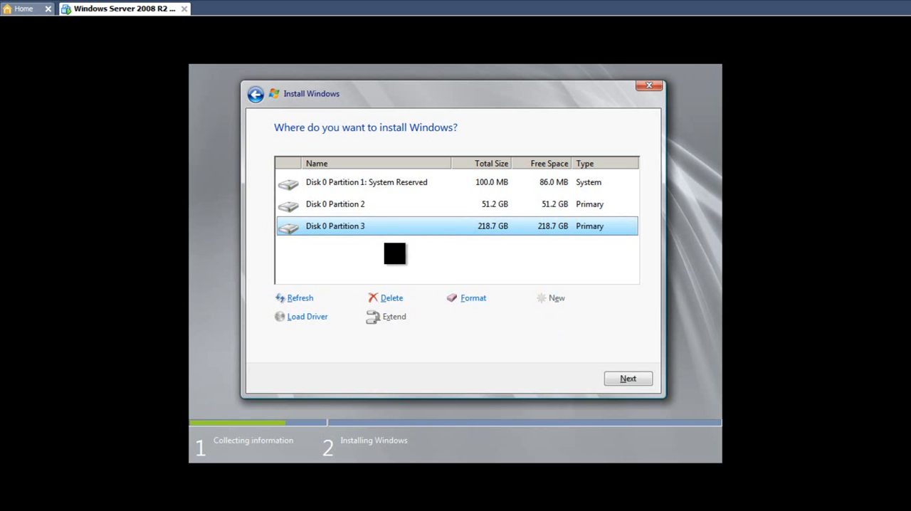
Select Disk 0 Partition 2 in the list of install locations
left_click(329, 212)
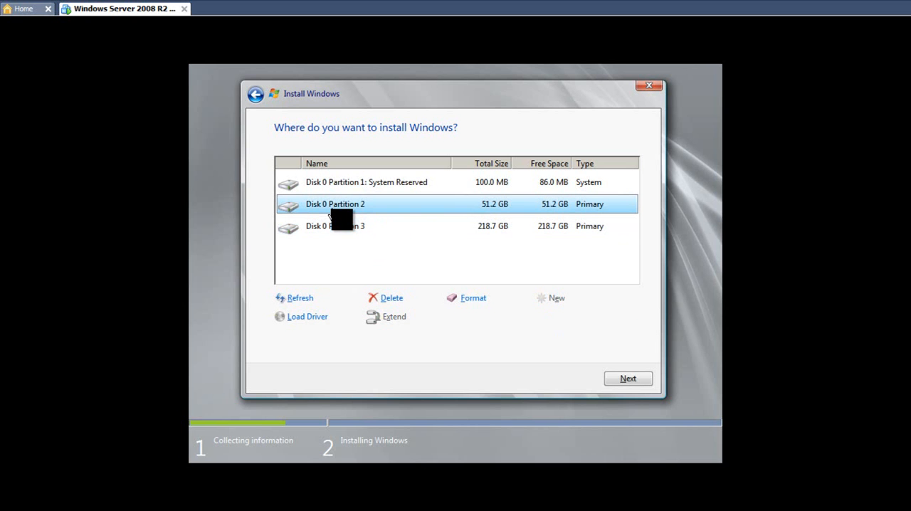
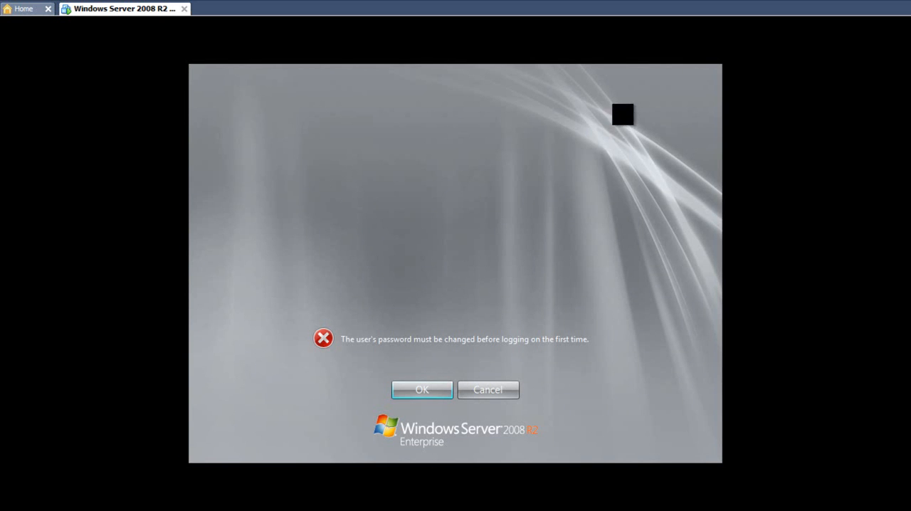
Agree to change the Administrator account's password before the first logon
left_click(420, 385)
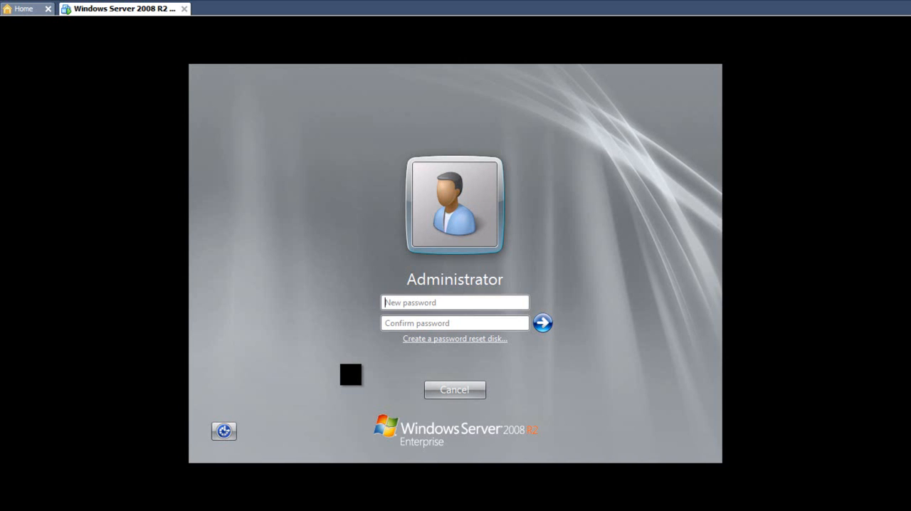
Try to set a new password for the Administrator account by filling in the new password and its confirmation
type("••••••••••")
type("••••••••")
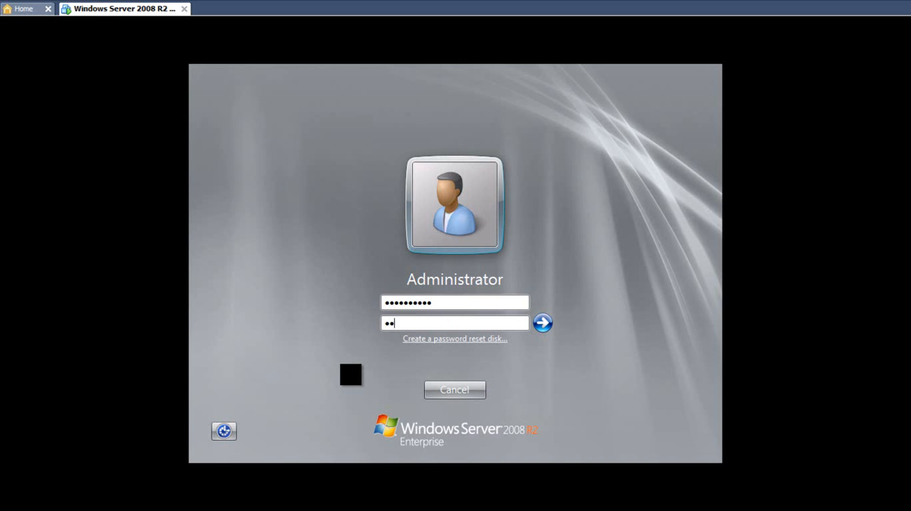
type("••")
left_click(544, 324)
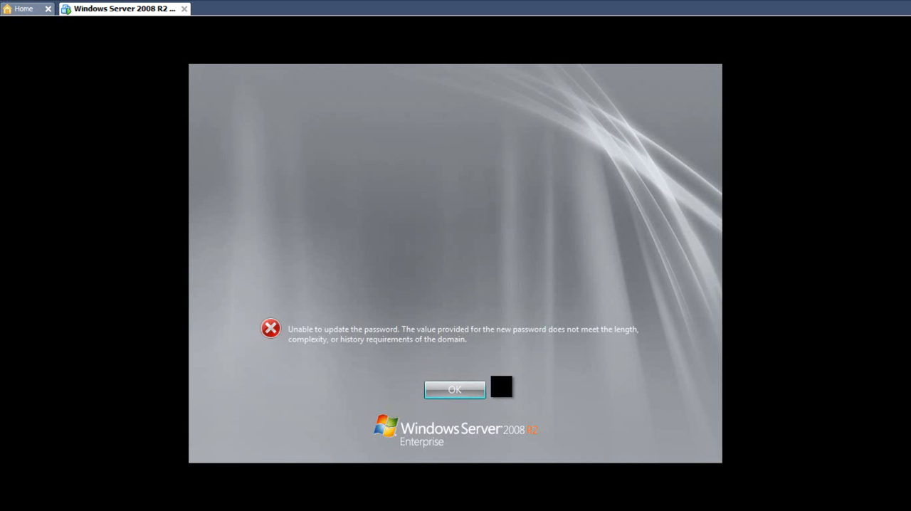
left_click(476, 396)
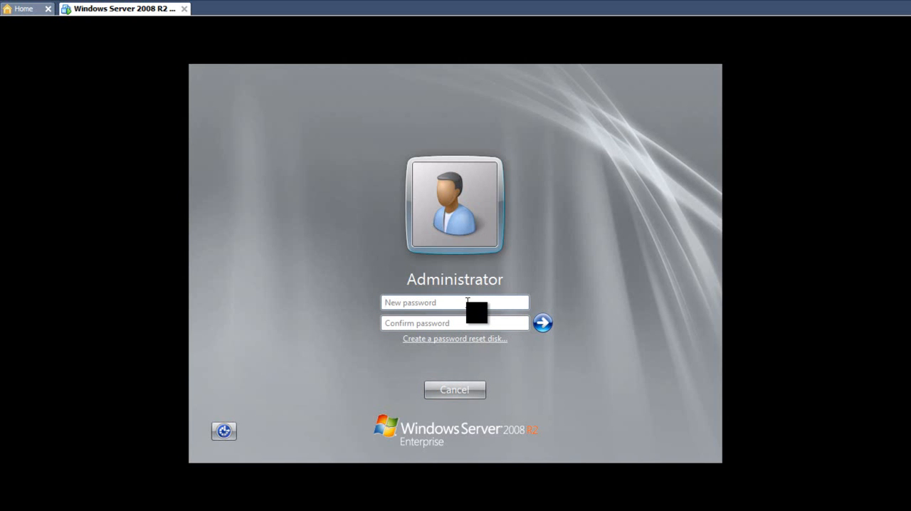
Try to set a different, longer Administrator password, entering it in both the new password and confirm password fields
type("••••••••••••")
key("Tab")
type("••••••••")
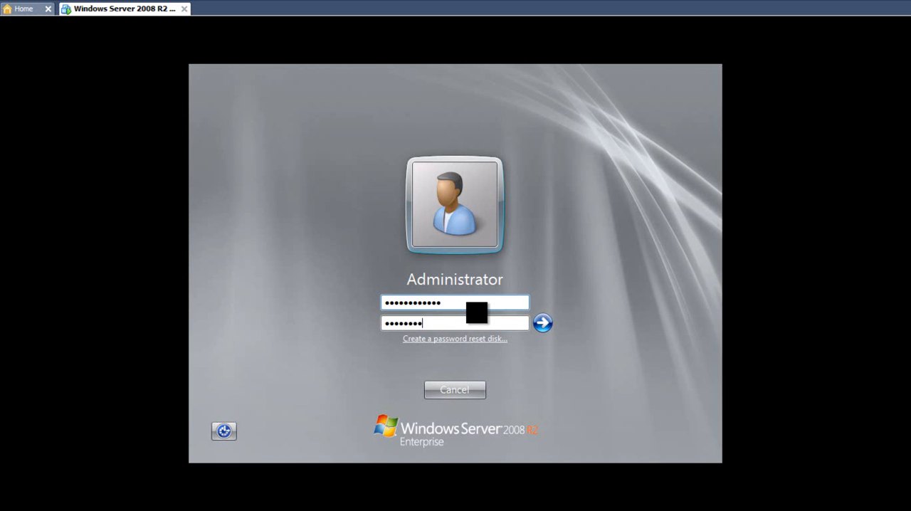
type("••••")
left_click(543, 322)
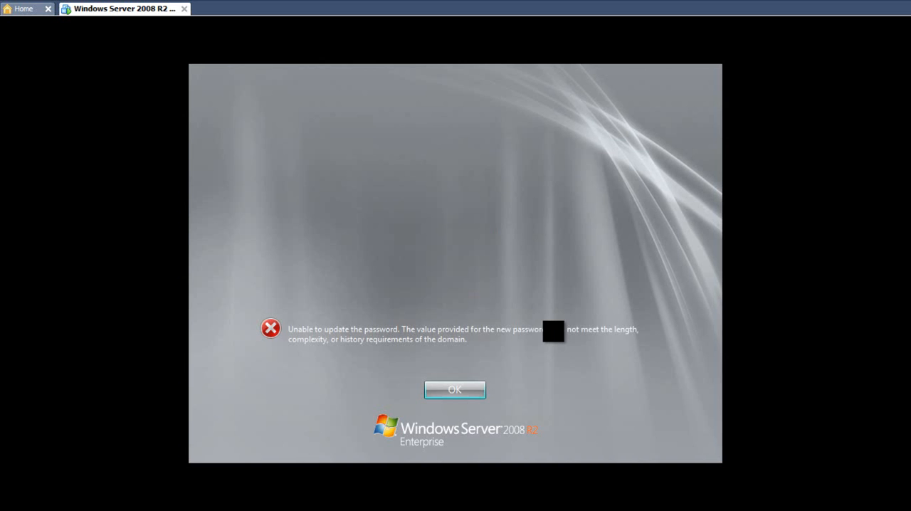
left_click(456, 390)
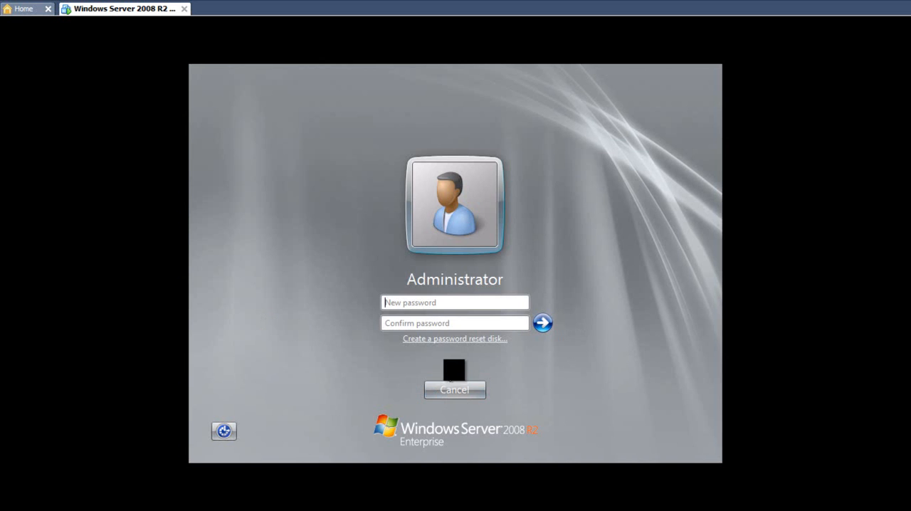
Set a complex new password with mixed character types for the Administrator account, confirm it and acknowledge the change
left_click(451, 302)
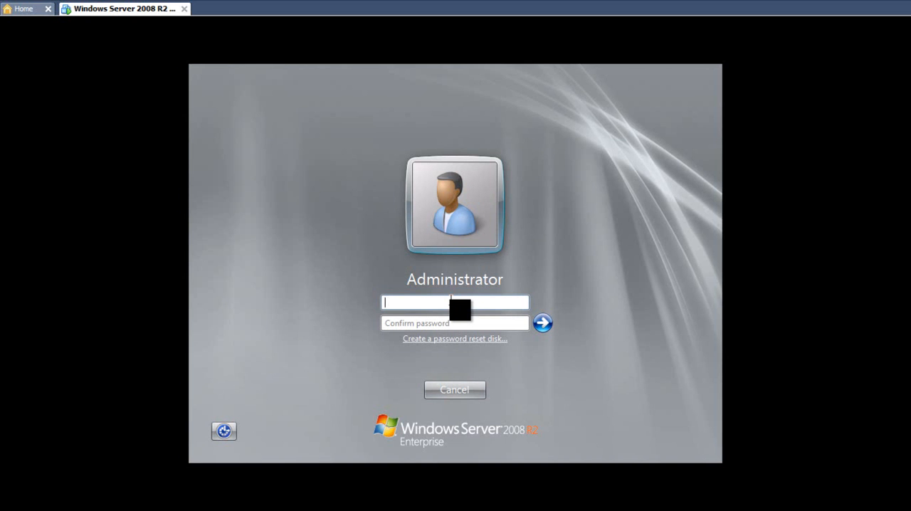
type("P@ssw0rd12345")
key("Tab")
type("••••••••")
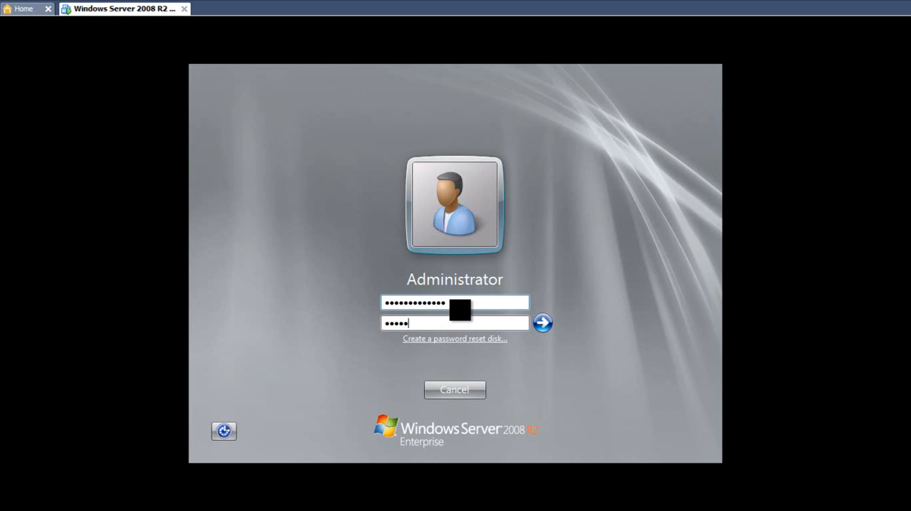
type("2345")
key("Left")
key("Left")
key("Left")
key("Left")
key("Left")
key("Left")
key("Left")
key("Left")
key("Left")
key("Left")
key("Left")
key("Left")
left_click(544, 322)
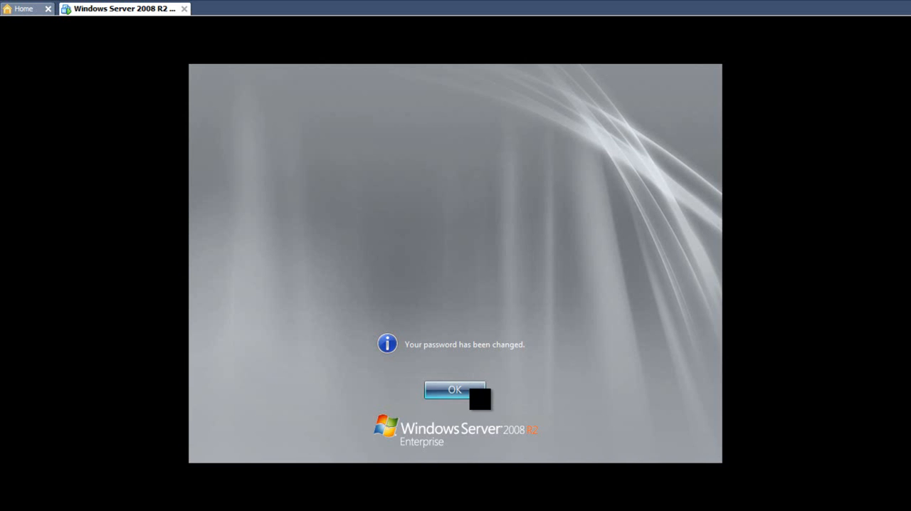
key("Return")
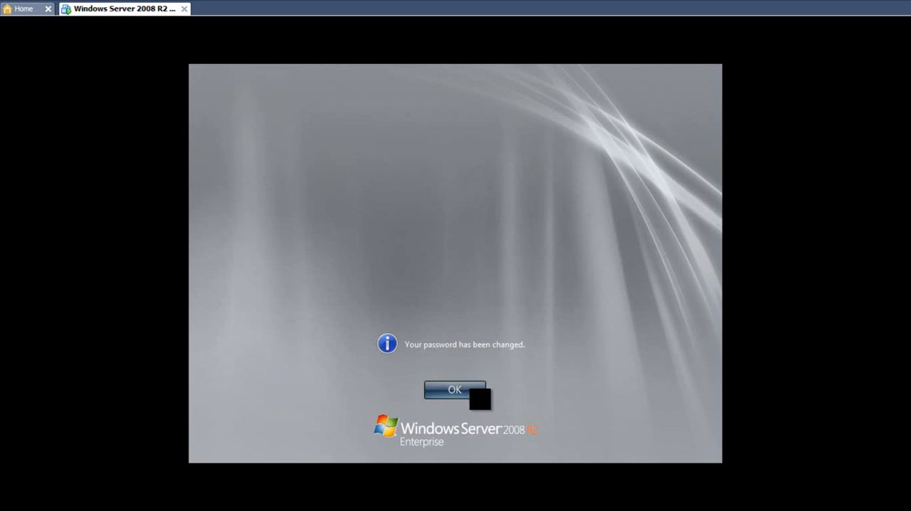